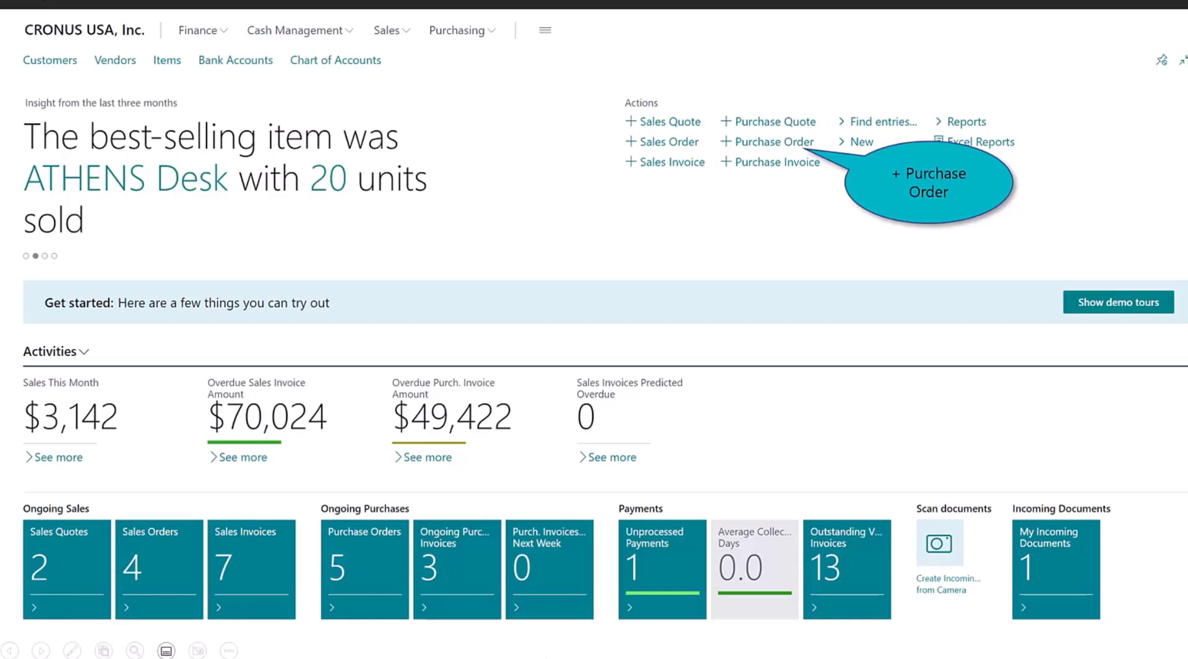
Step: Start a blank purchase order and close the vendor details FactBox pane
click(769, 141)
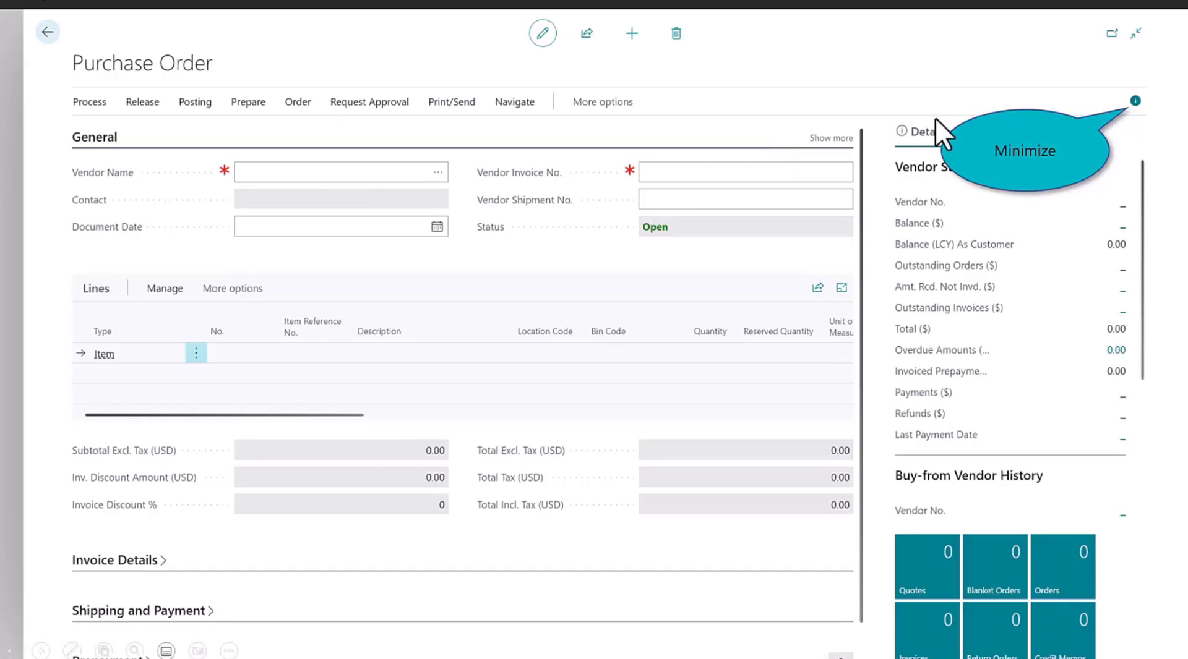
click(1134, 102)
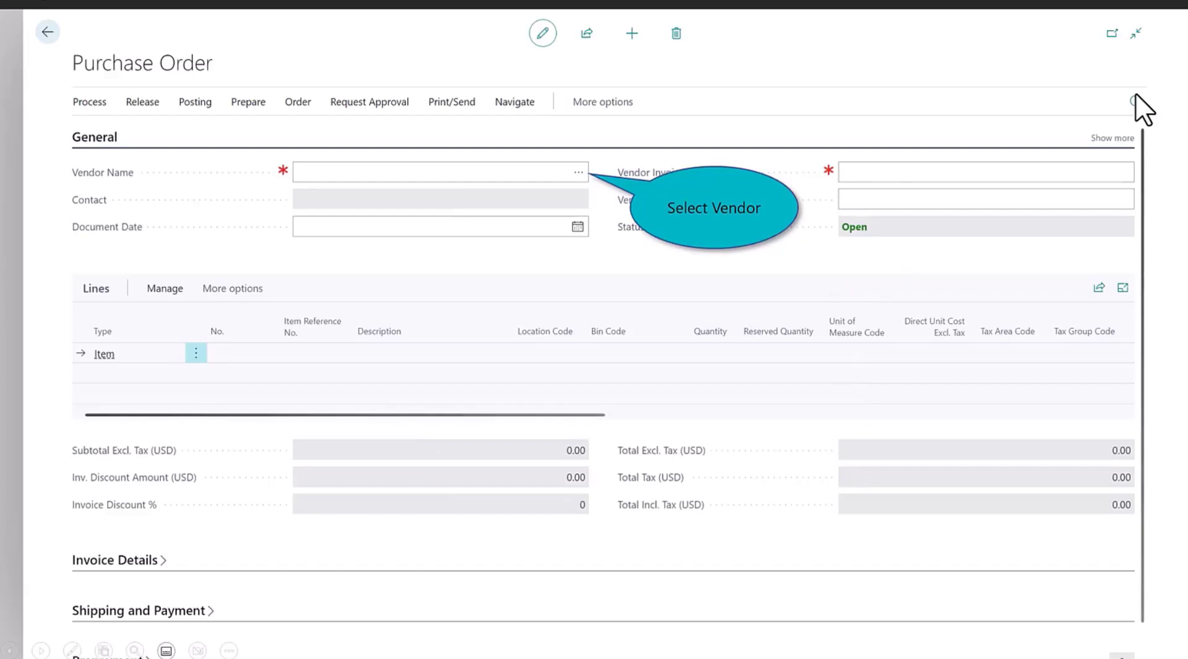
Step: Choose Fabrikam, Inc. from the Vendor Name lookup as the order's vendor
click(582, 176)
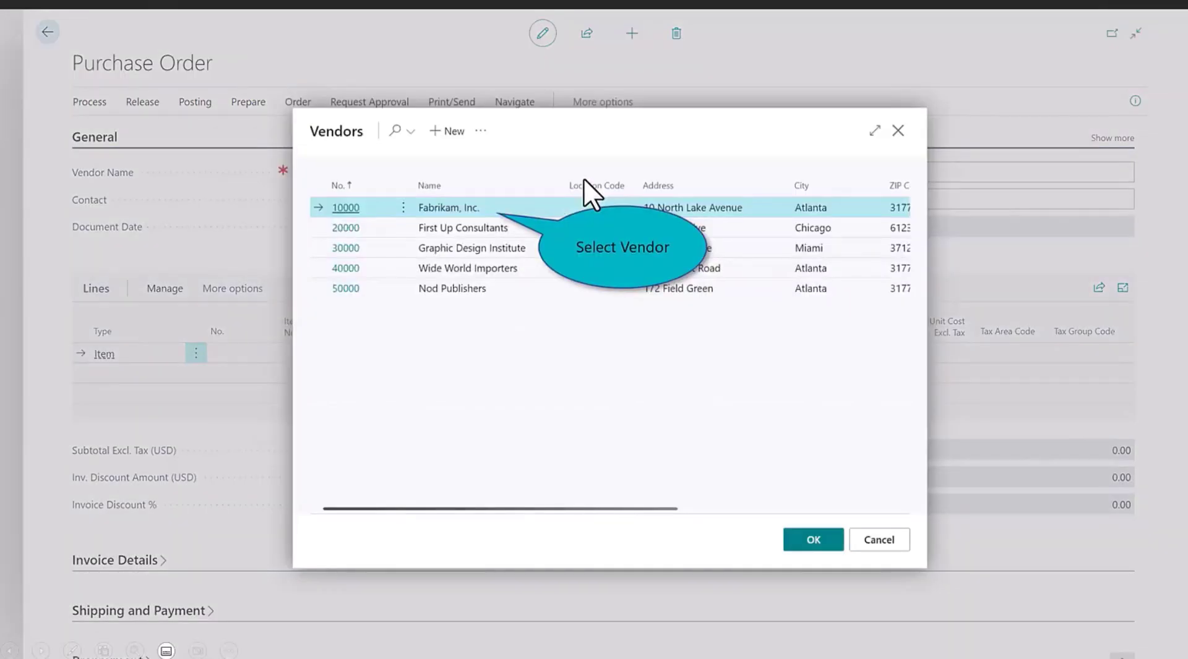
double_click(449, 207)
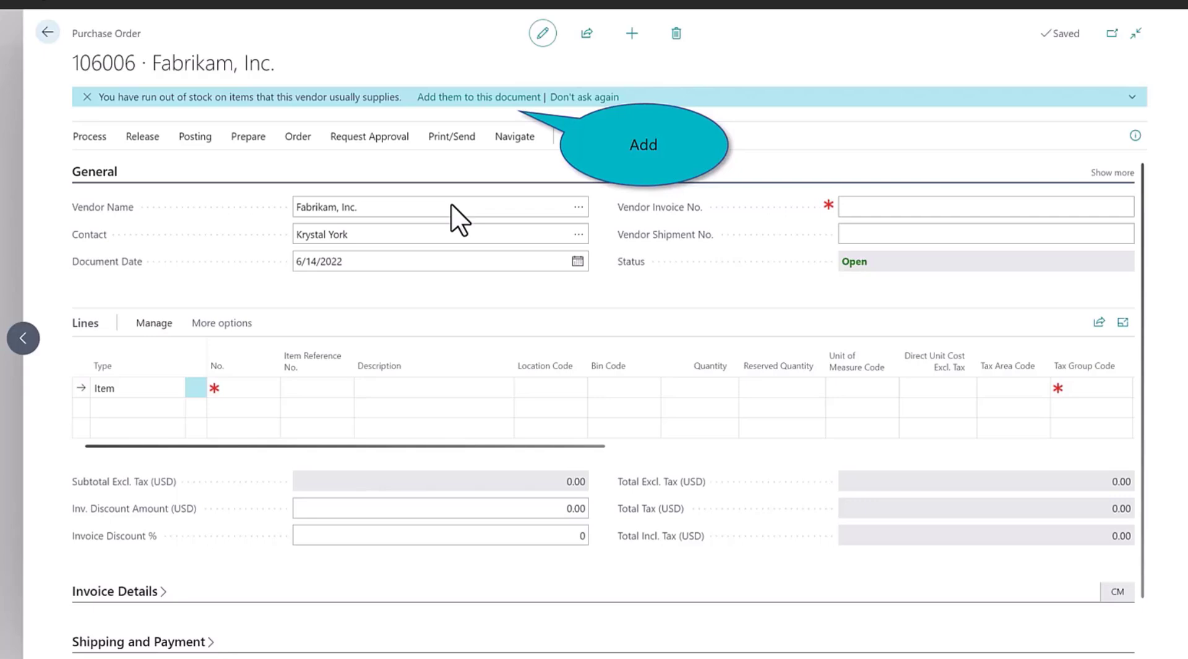
Step: Add Fabrikam's out-of-stock AMSTERDAM Lamp line plus 5 SYDNEY Swivel Chair, green (2000-S)
click(488, 97)
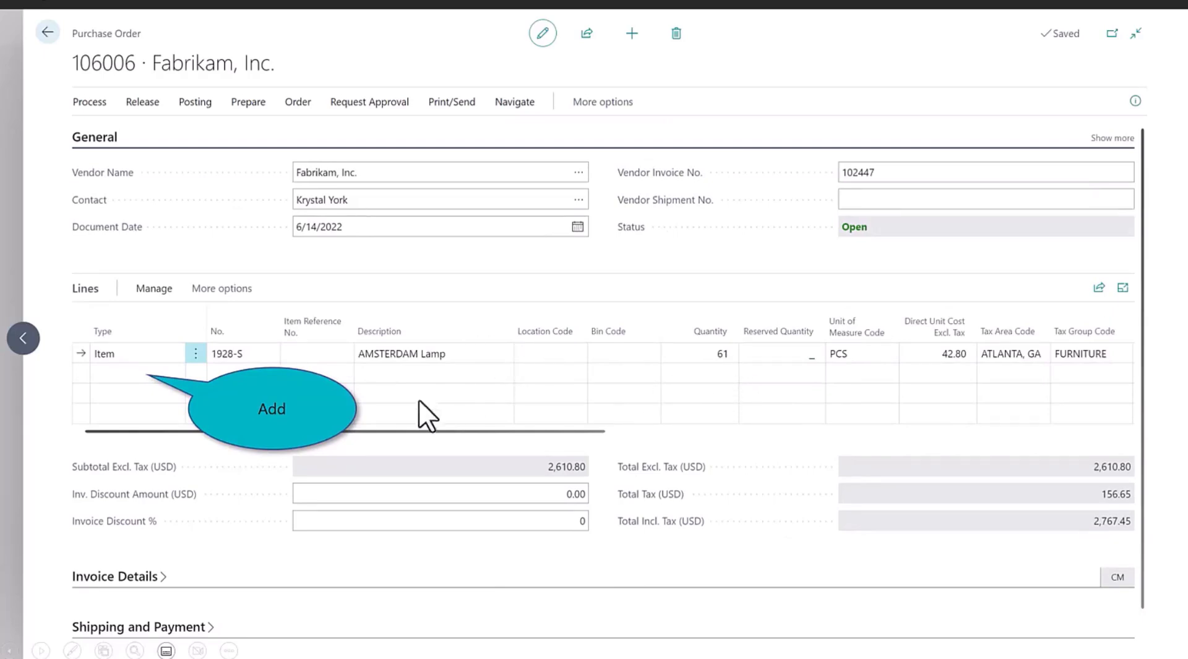
click(144, 374)
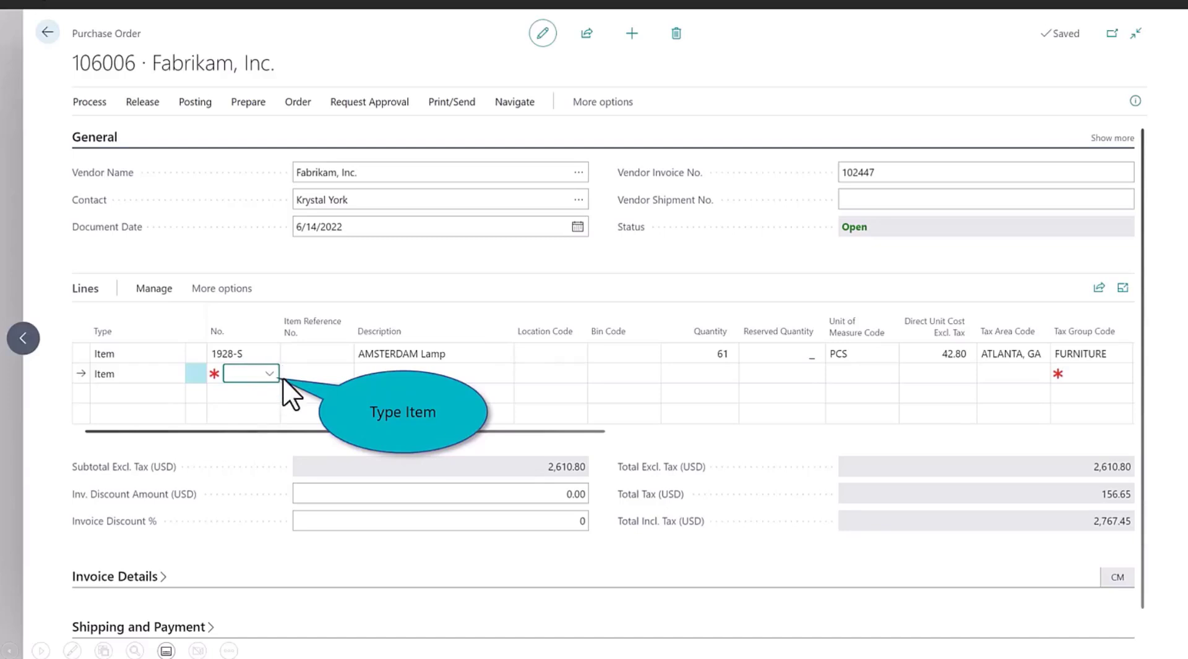
text(Syd)
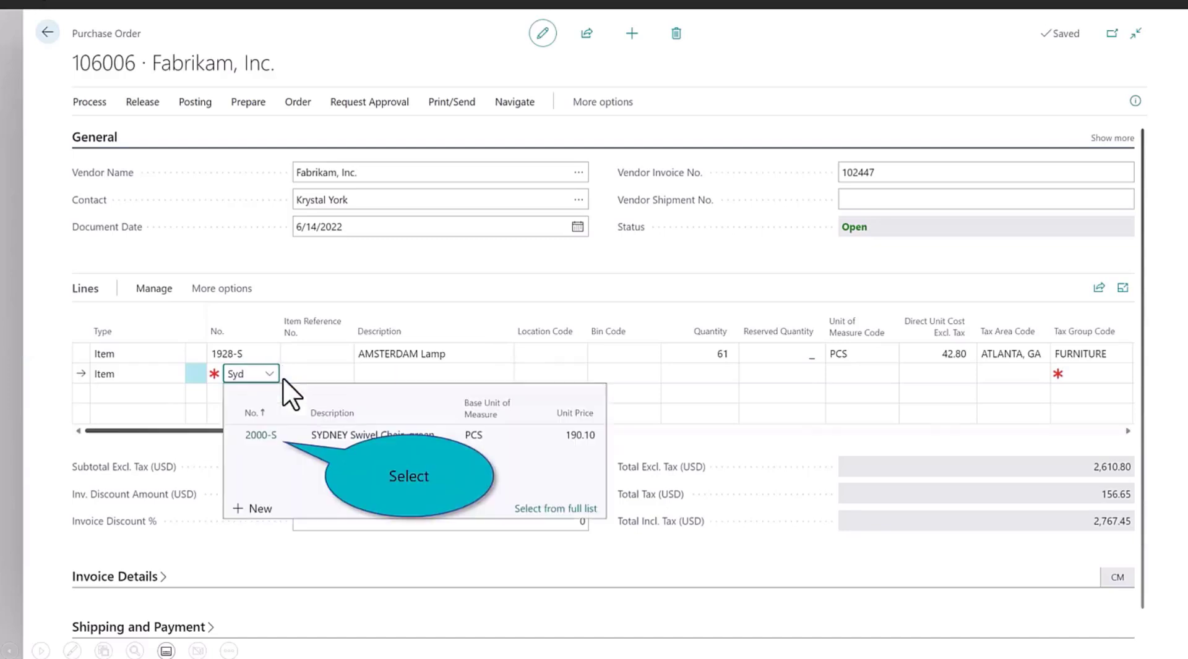
click(262, 433)
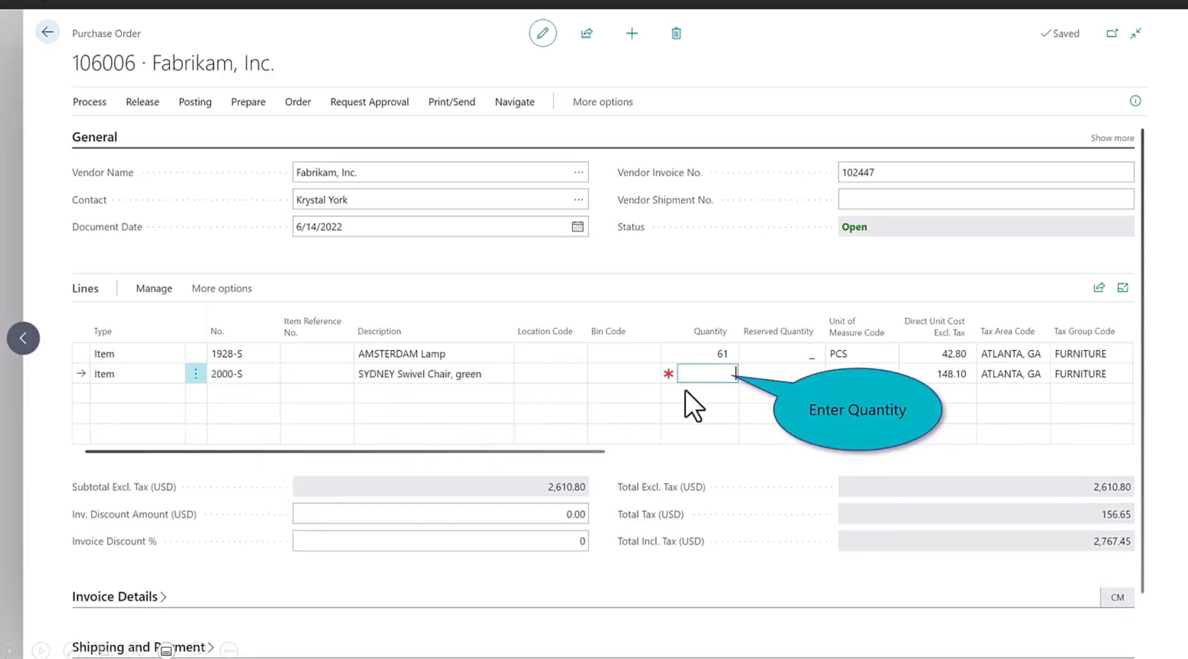
text(5)
key(Tab)
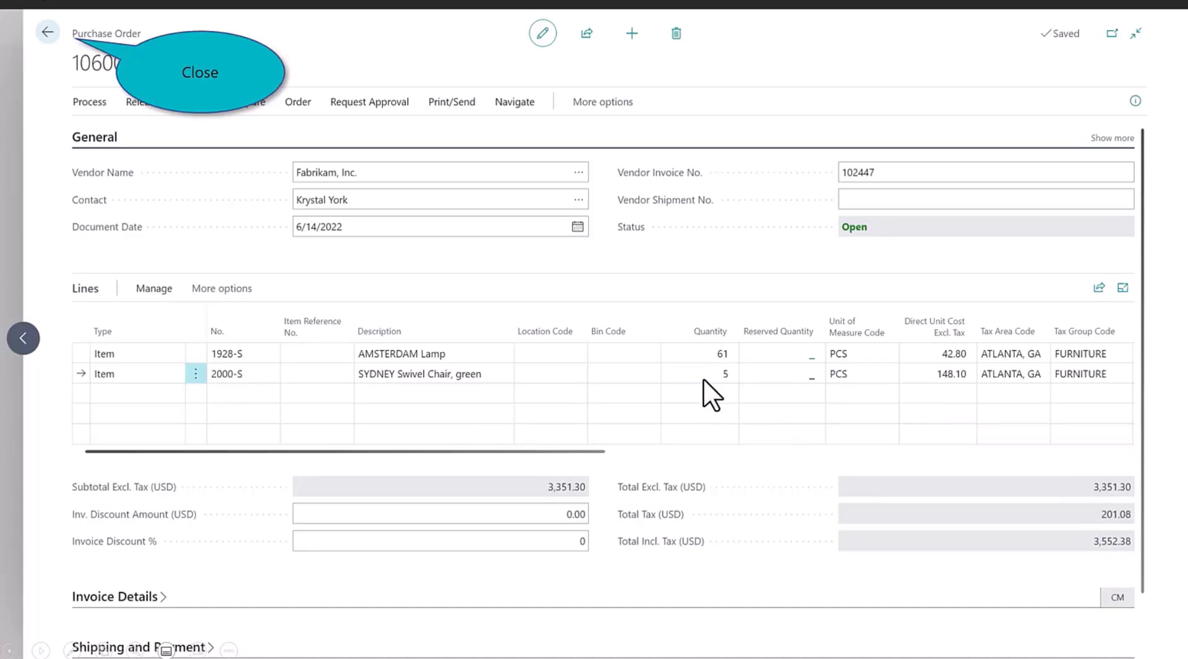
Step: Close order 106006 and open the Purchase Orders list from the Role Center
click(47, 32)
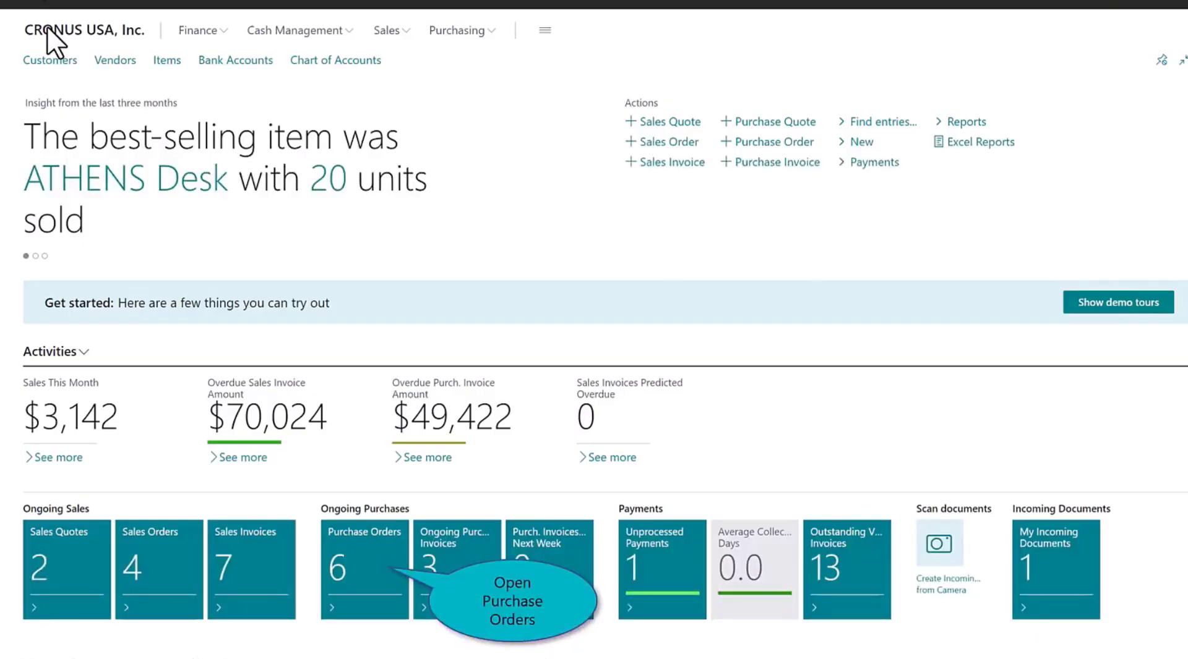
click(379, 533)
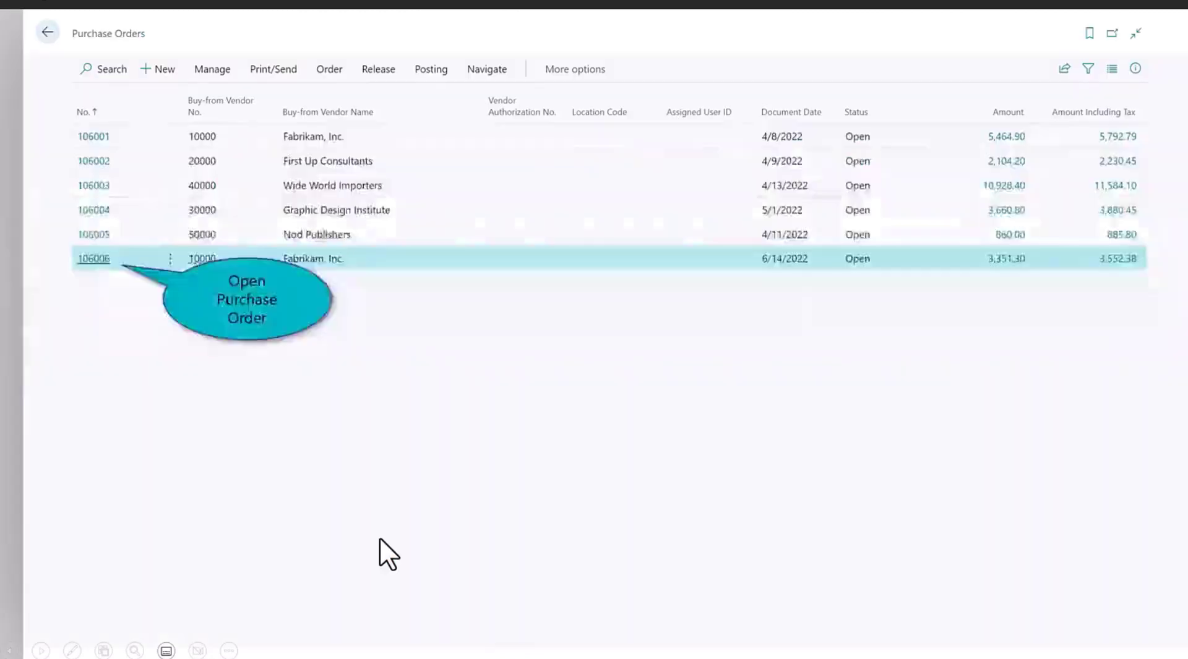
Step: Email order 106006 to Fabrikam after previewing its attached purchase order PDF
click(102, 259)
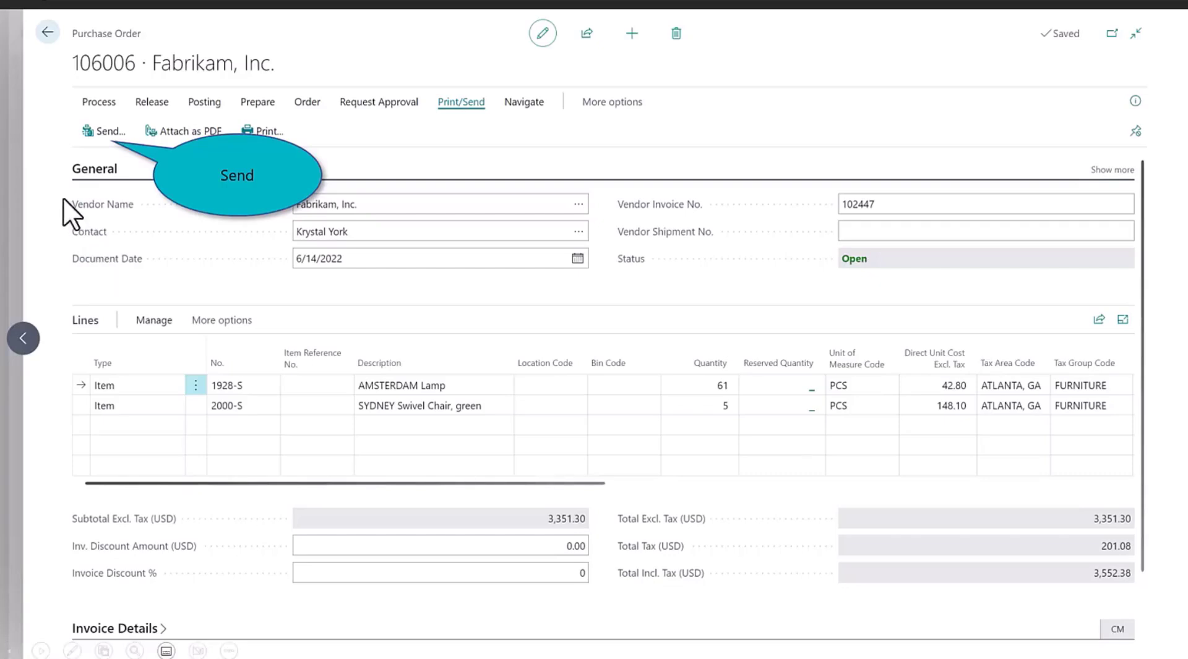
click(93, 130)
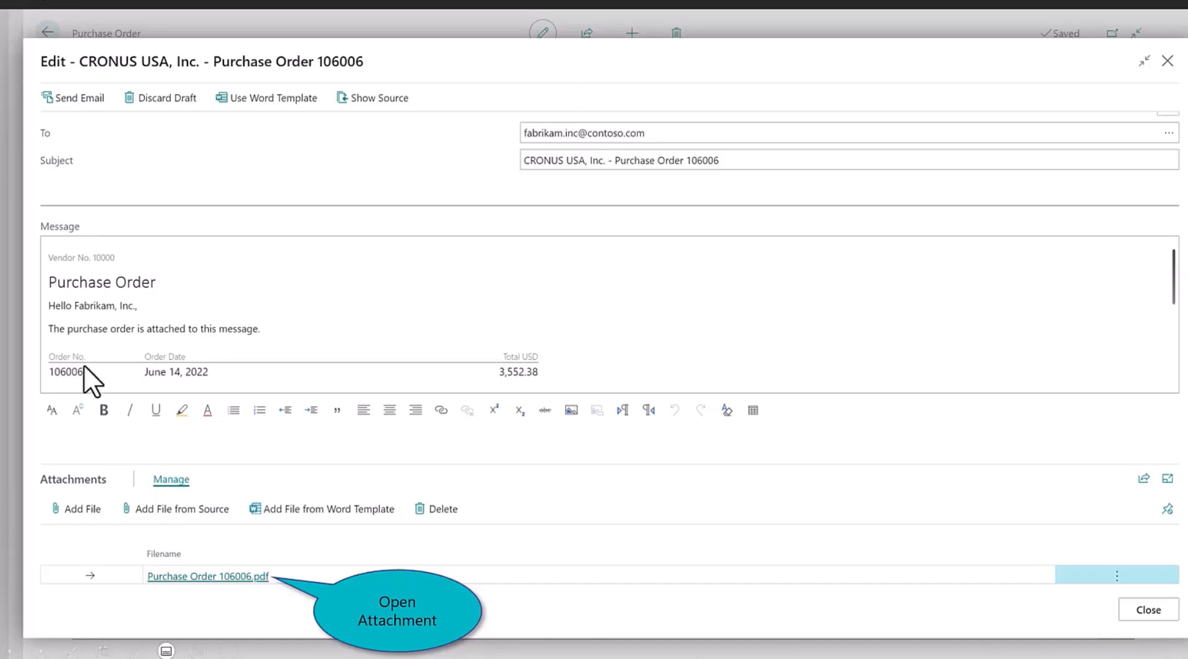
click(221, 576)
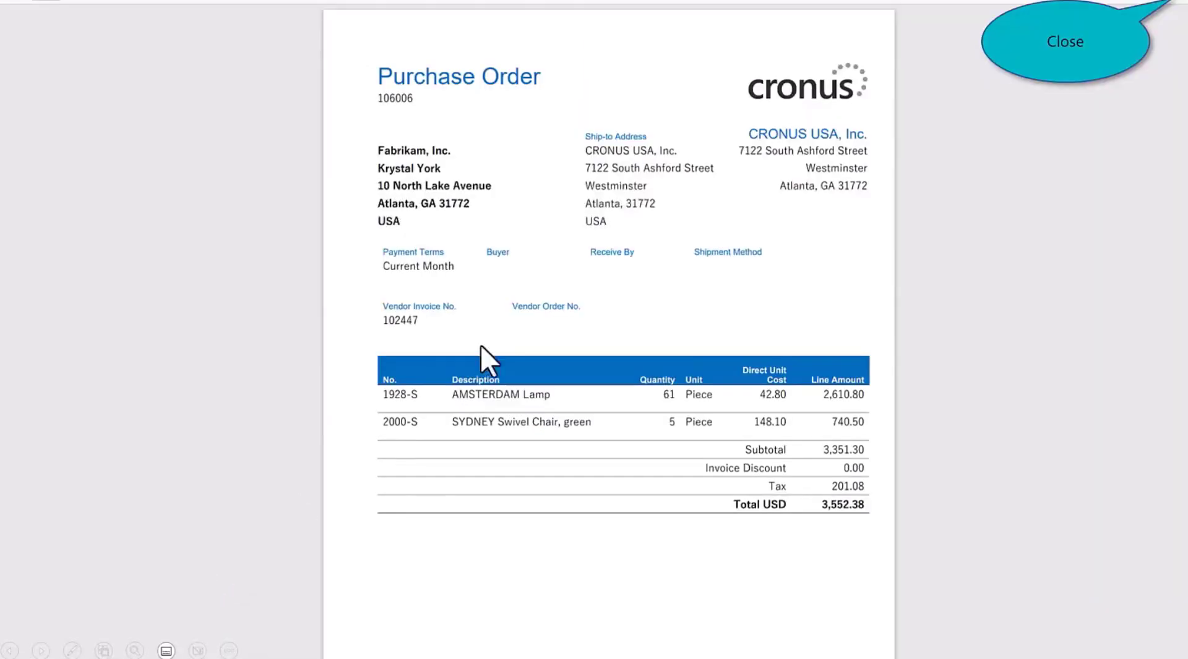
click(1175, 6)
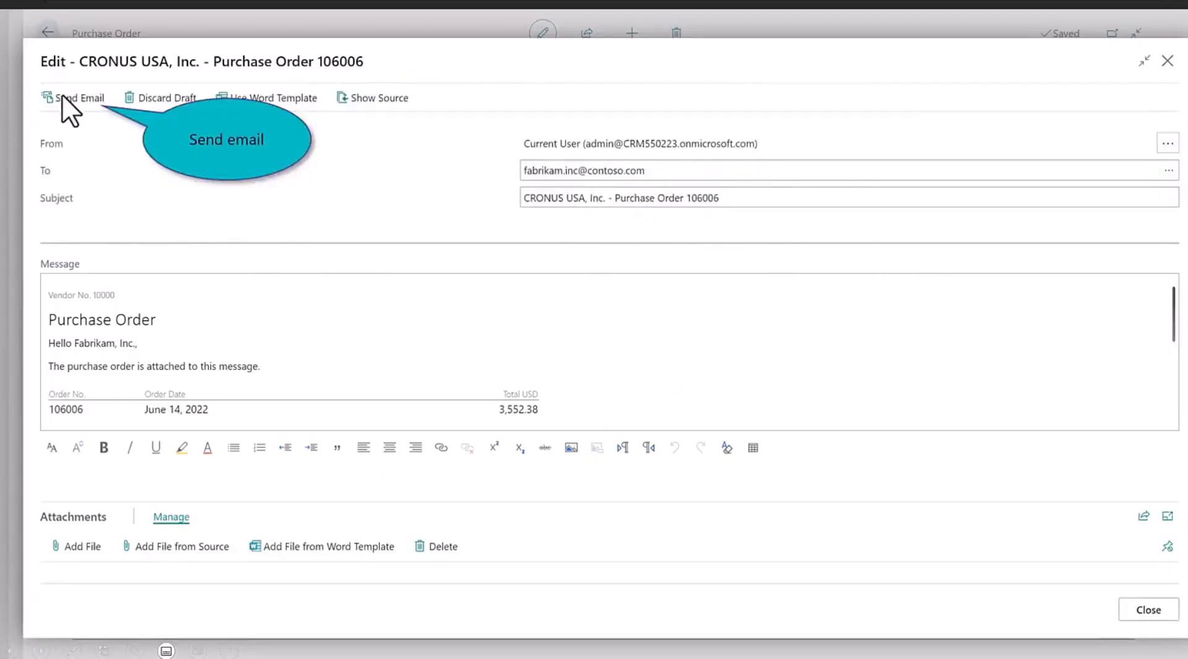
click(93, 108)
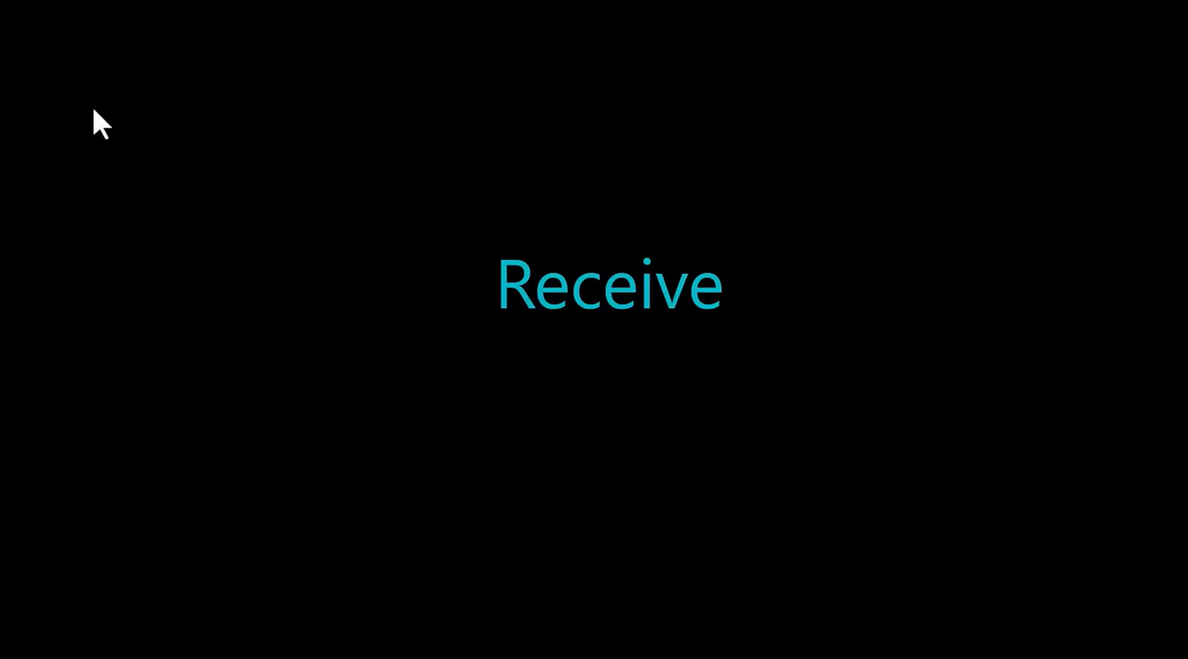
Step: Post order 106006 with the Receive option, releasing it
click(93, 110)
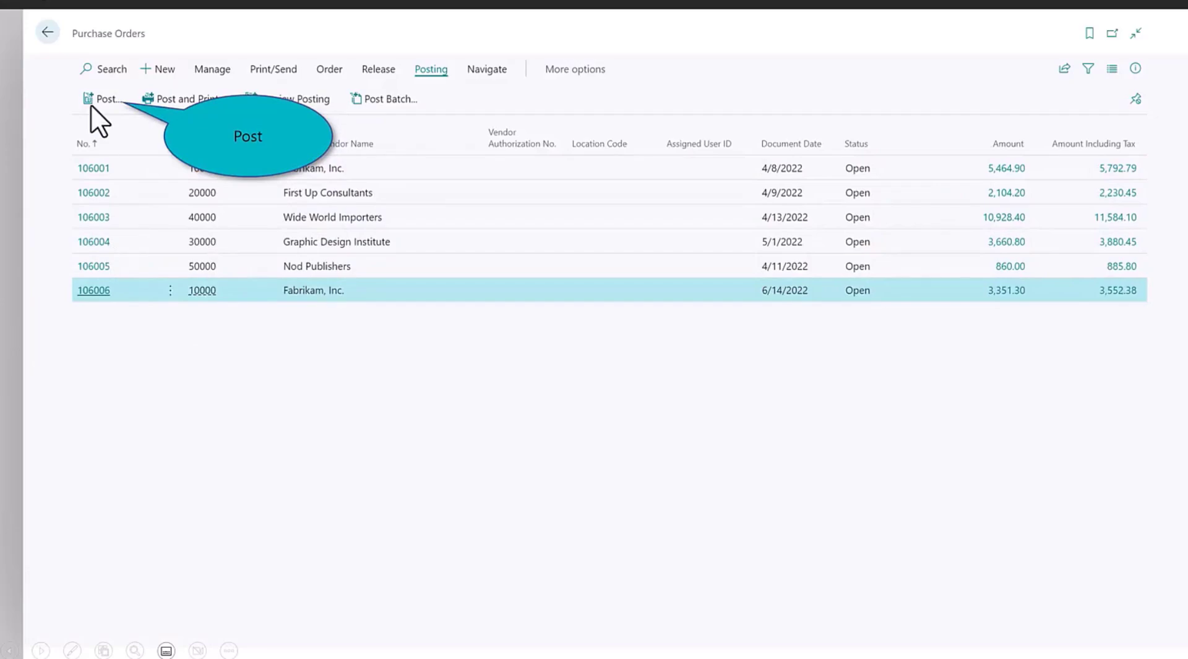
click(90, 99)
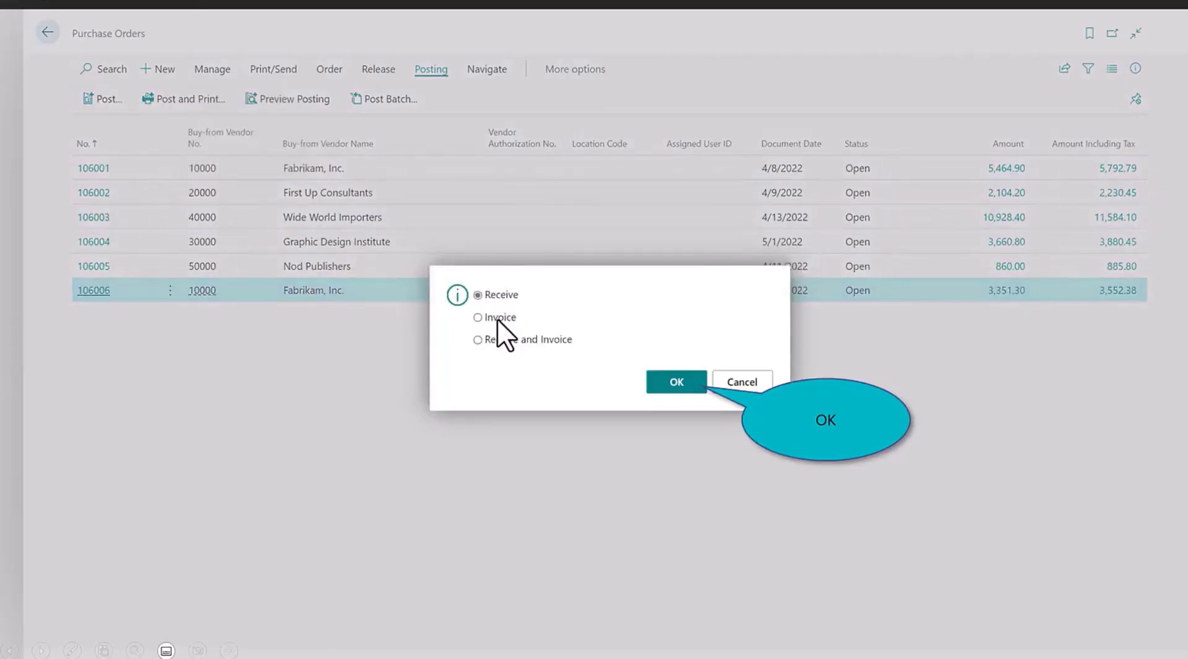
click(677, 384)
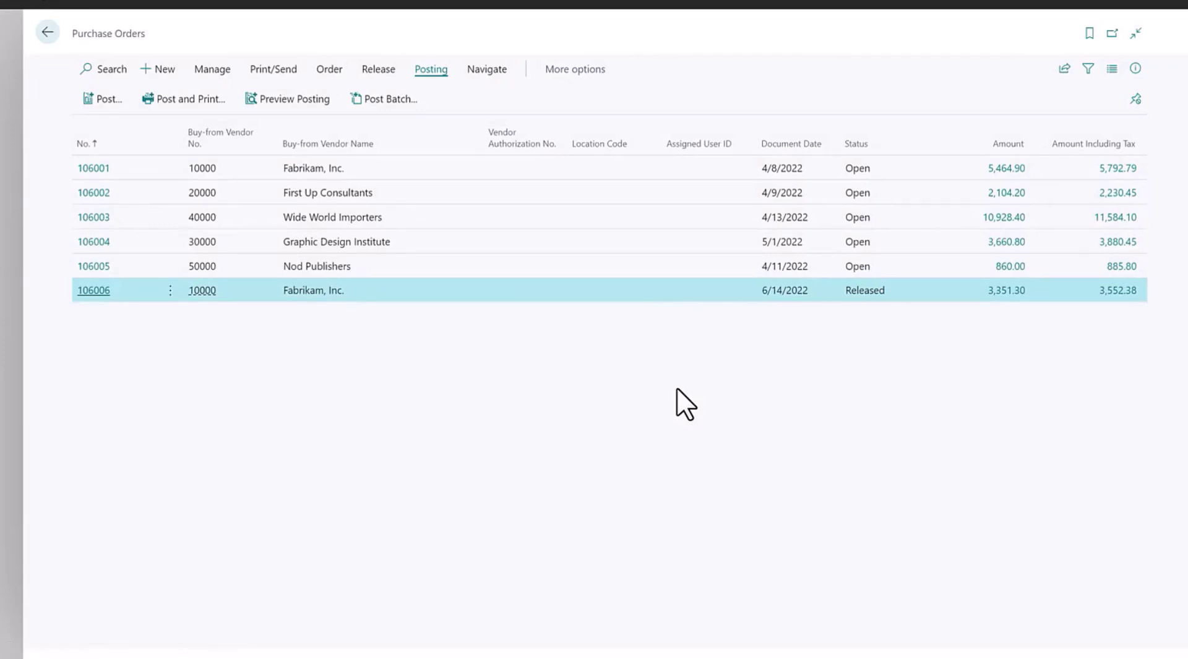
click(853, 299)
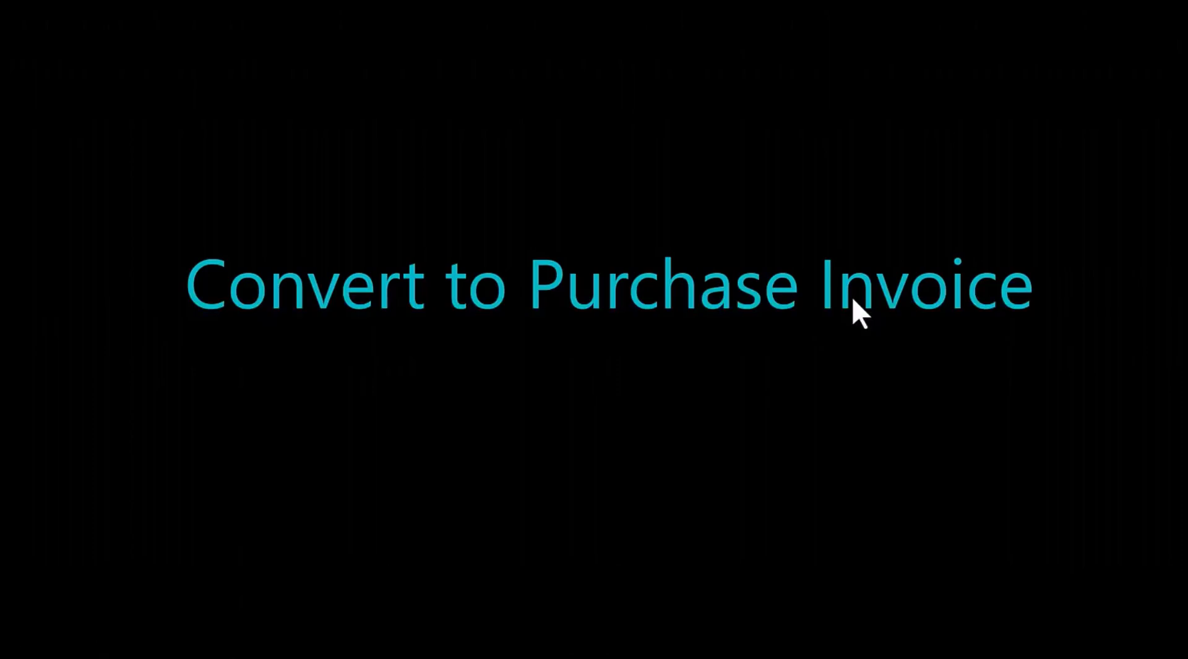
Step: Post order 106006 with the Invoice option
click(851, 295)
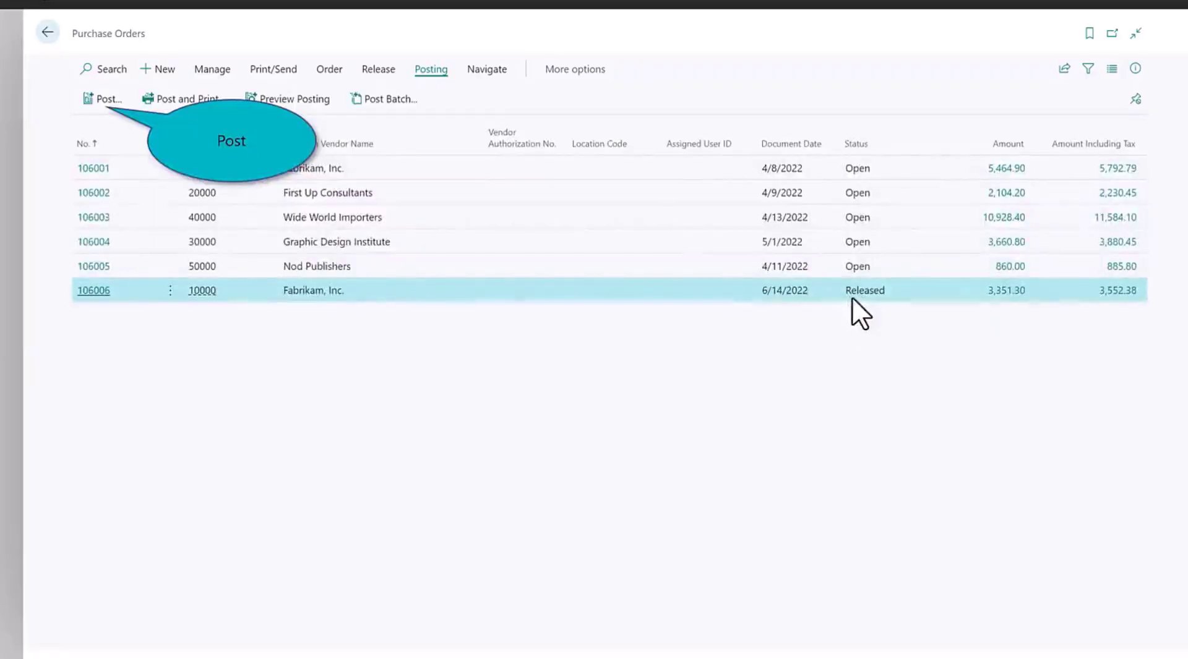
click(92, 101)
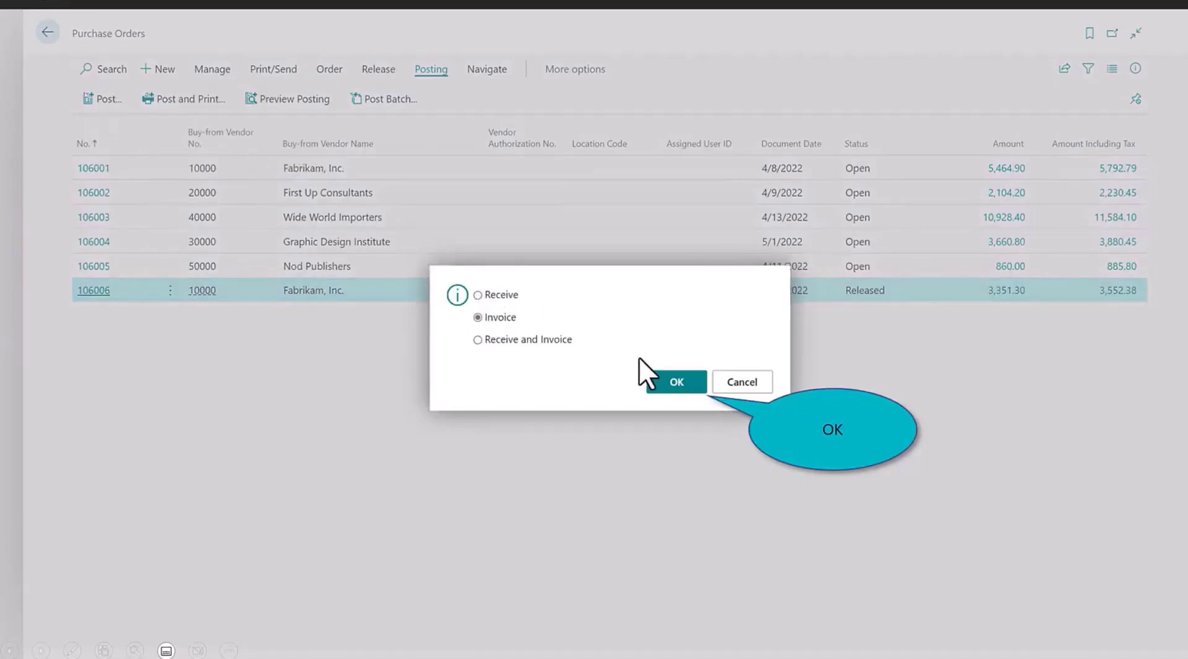
click(677, 386)
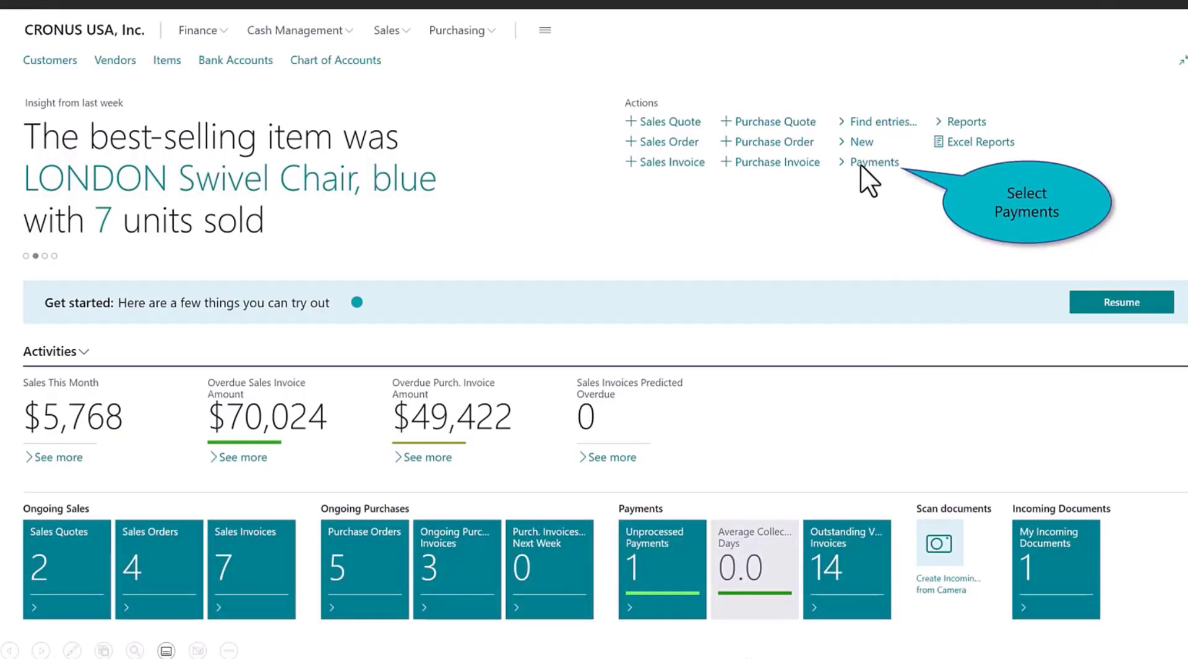
Step: Use Create Vendor Payments to make a 3,552.38 CHECKING payment line for invoice 108209
click(860, 163)
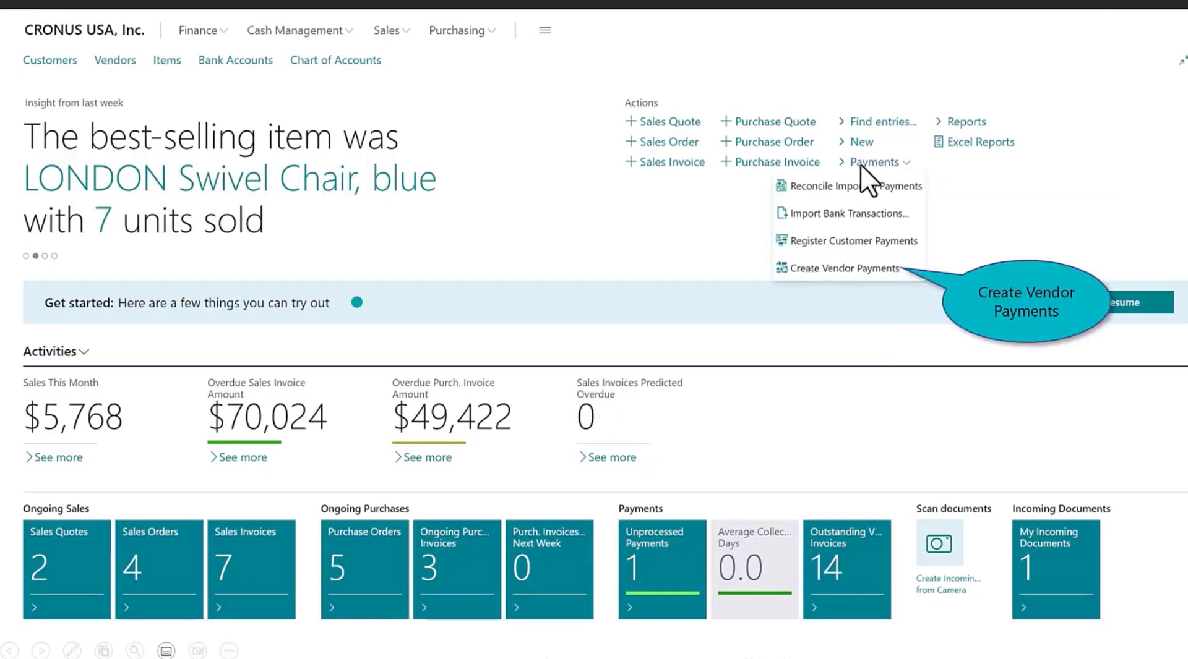
click(819, 268)
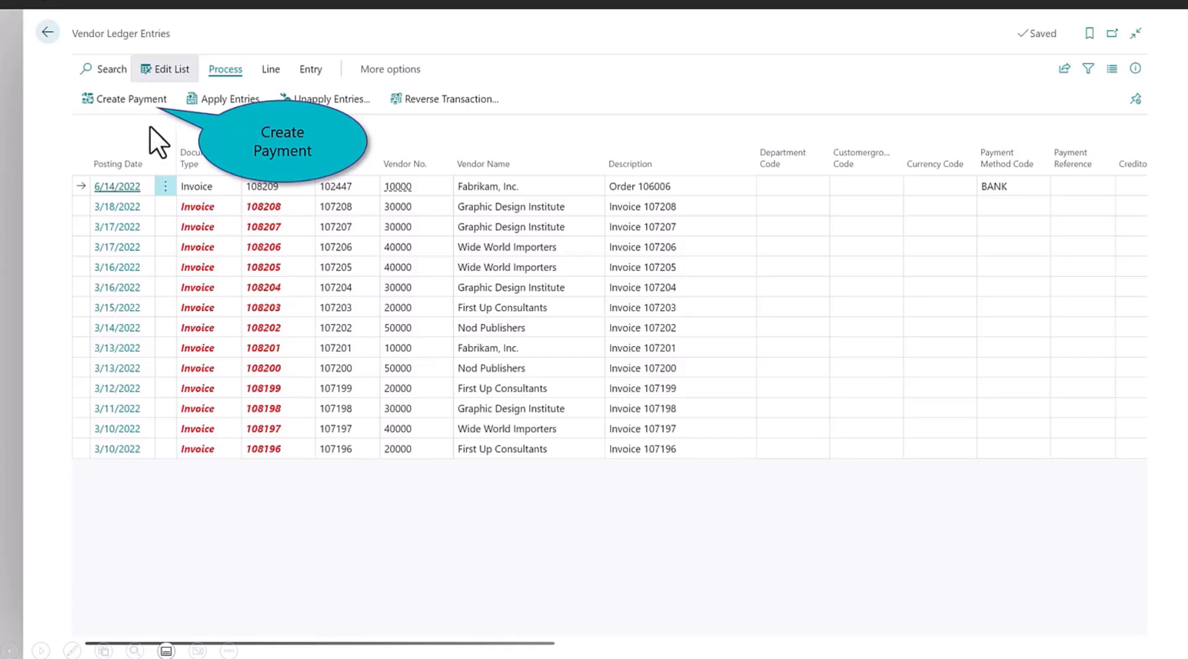
click(96, 101)
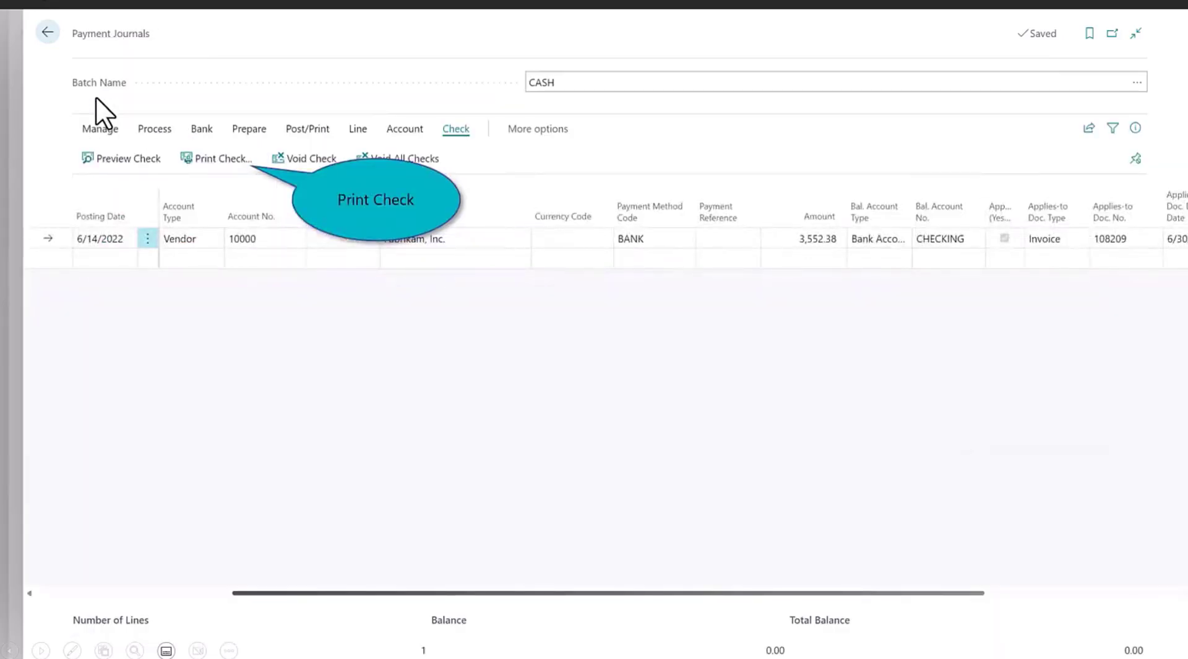
Step: Print check 201 for 3,552.38 and post the CASH journal lines
click(213, 156)
click(628, 609)
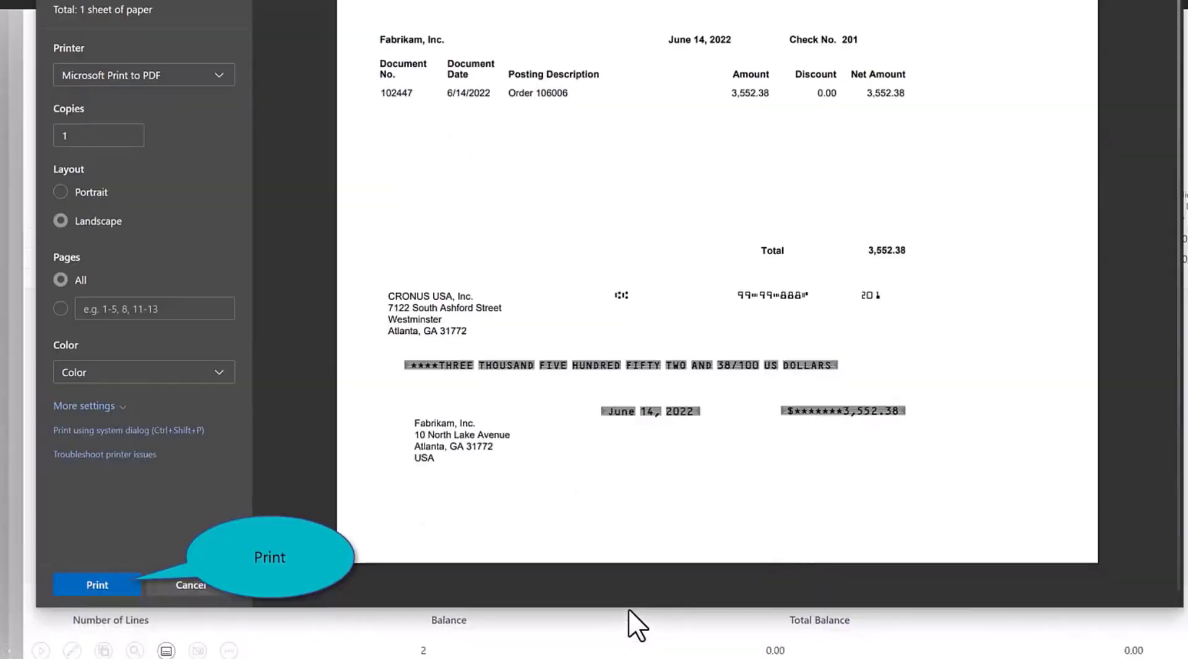
click(99, 576)
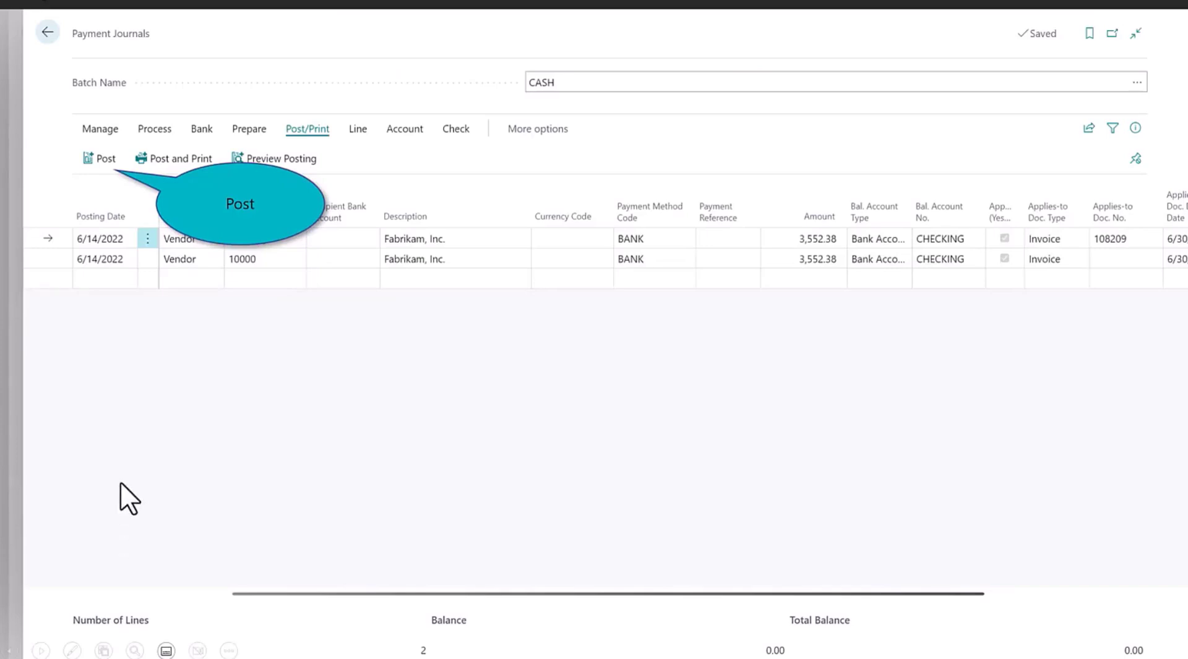
click(99, 152)
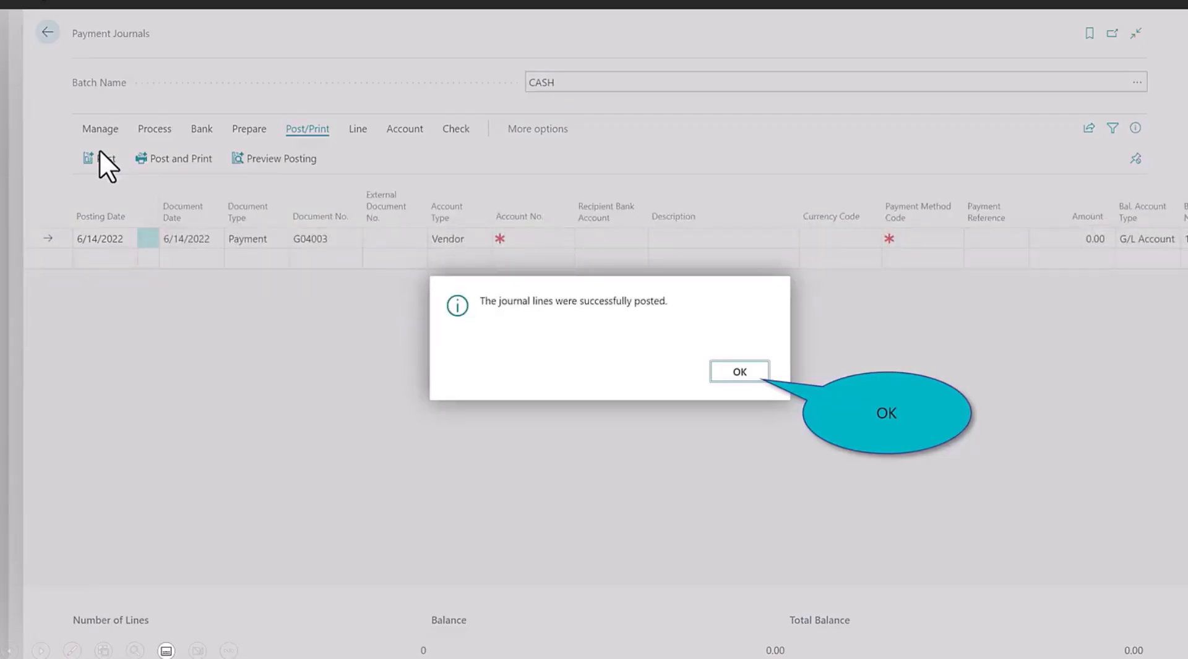
Step: Confirm payment 201 in Fabrikam's payment entries via Vendor Statistics, then close back home
click(722, 371)
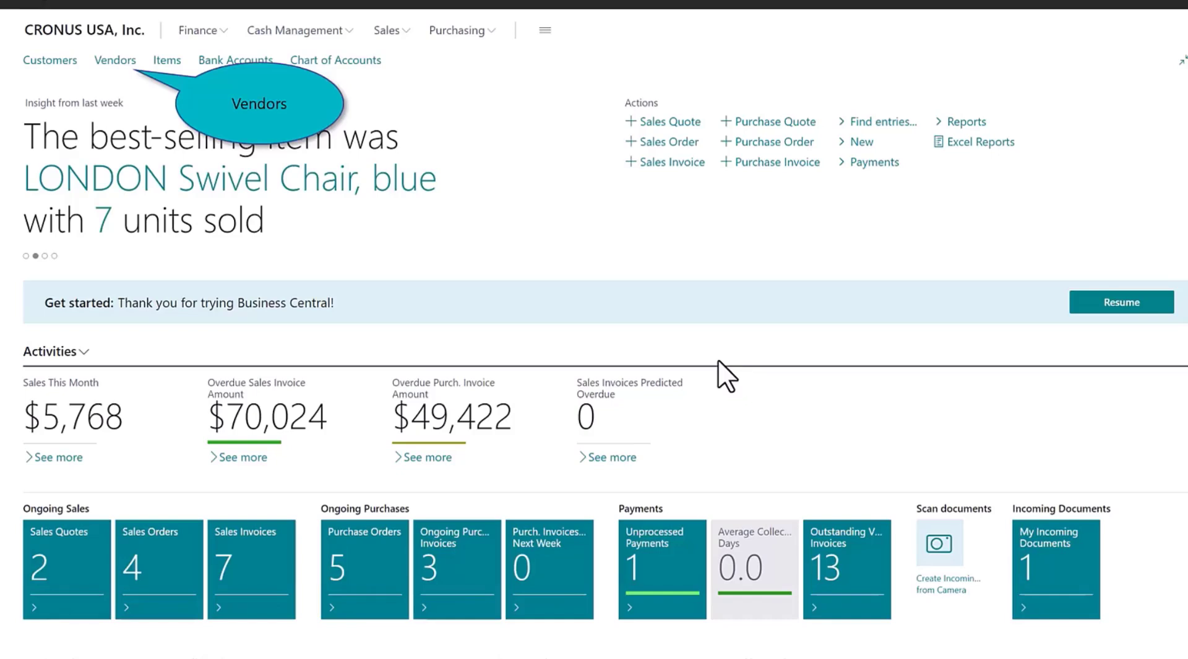
click(120, 60)
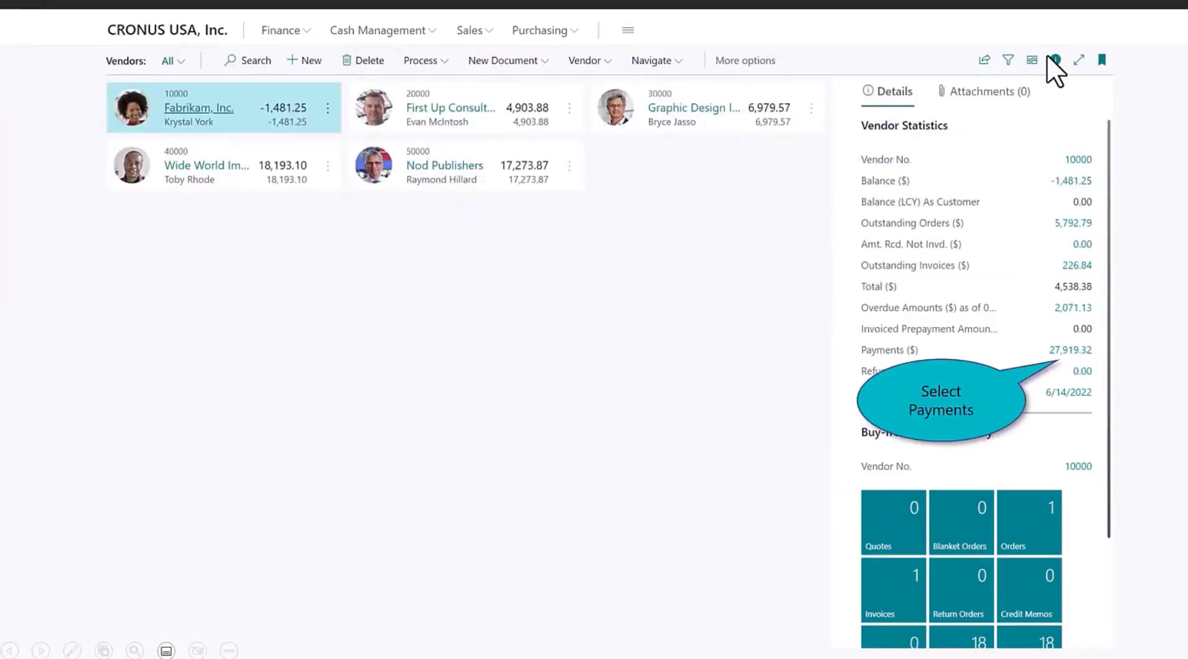
click(1059, 351)
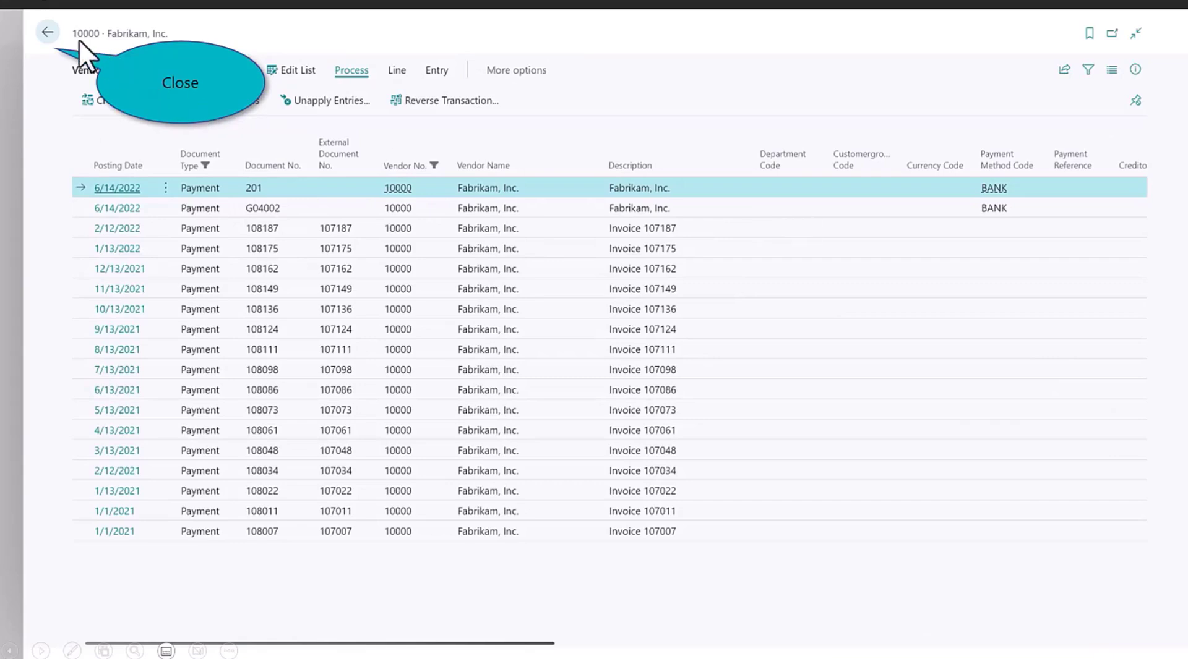
click(56, 32)
click(56, 32)
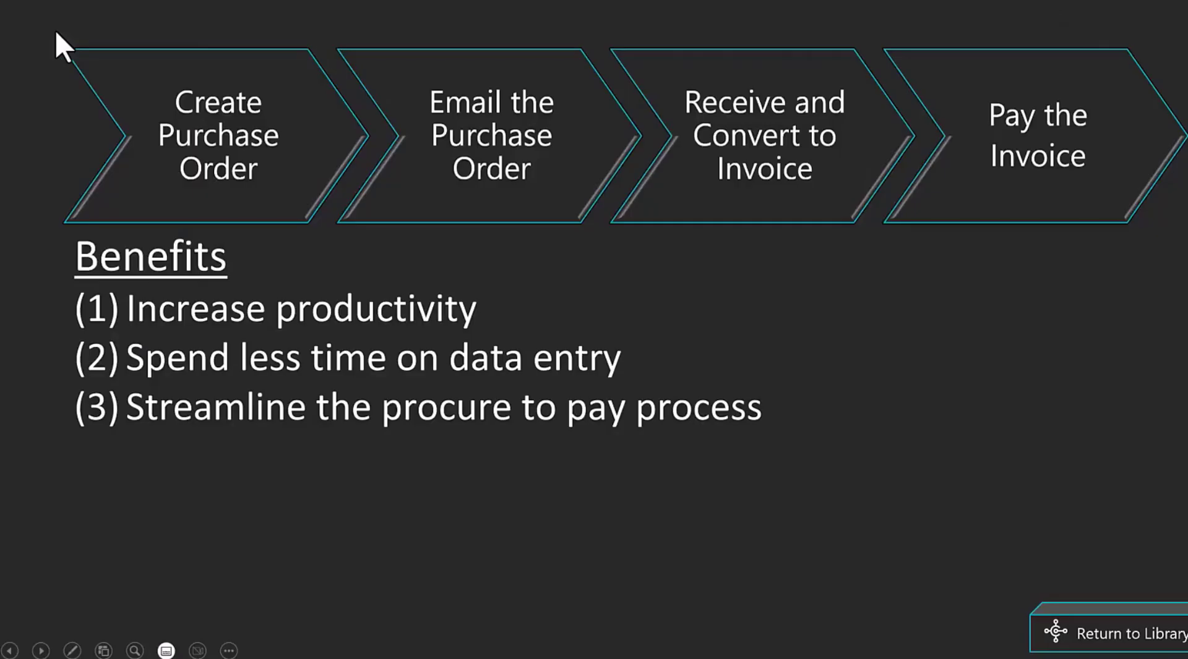